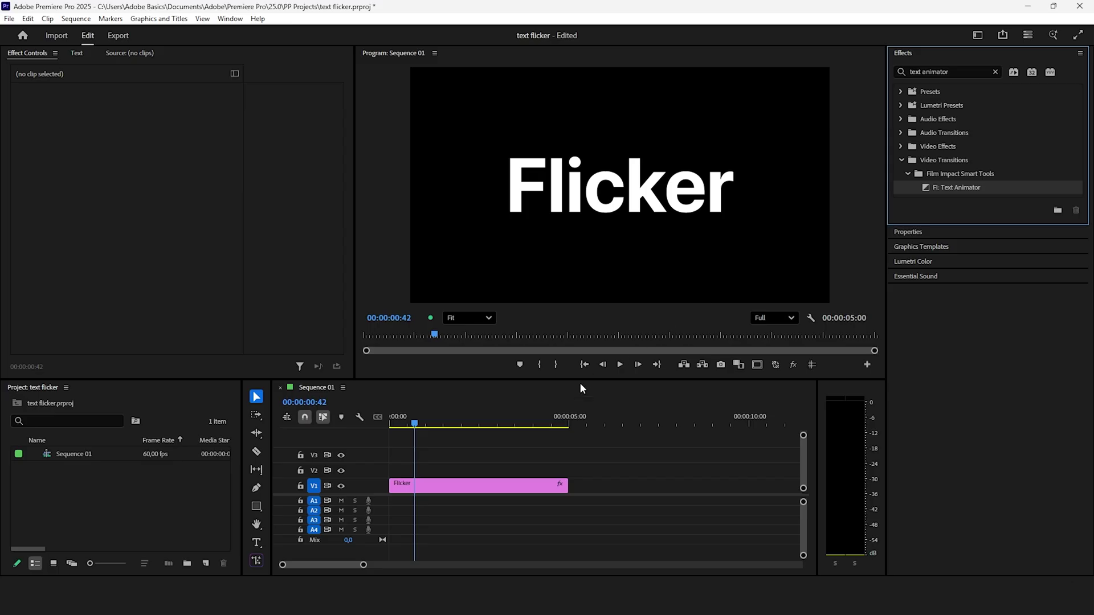
# Extend the FI: Text Animator transition on the Flicker clip's start to about 1:21.
pyautogui.moveTo(397, 489); pyautogui.dragTo(433, 490)
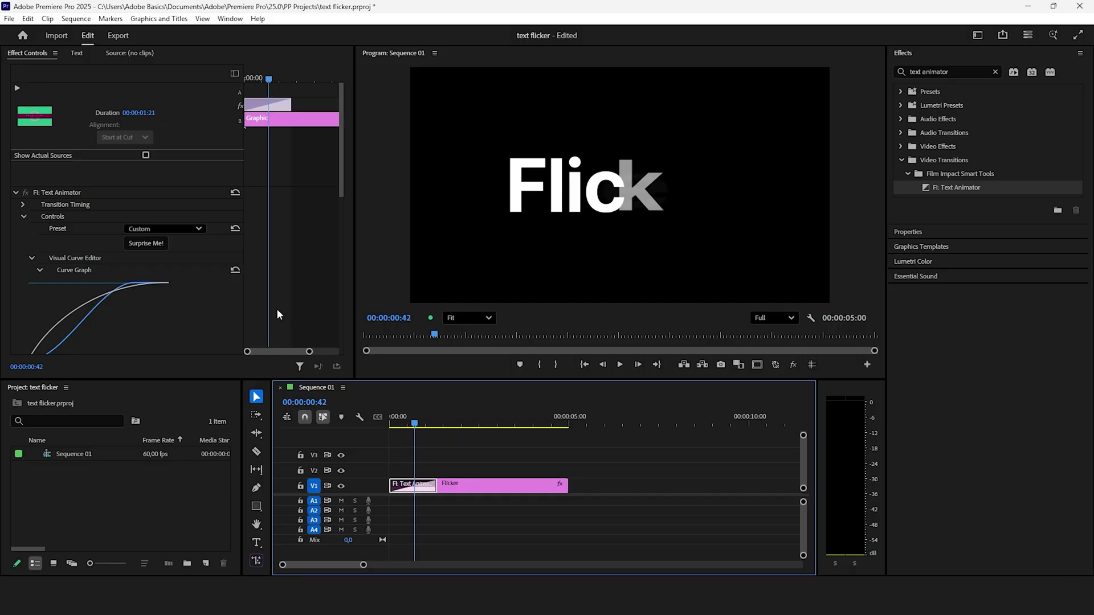
# Choose Fade from the opening transition's Controls Preset list.
pyautogui.click(184, 232)
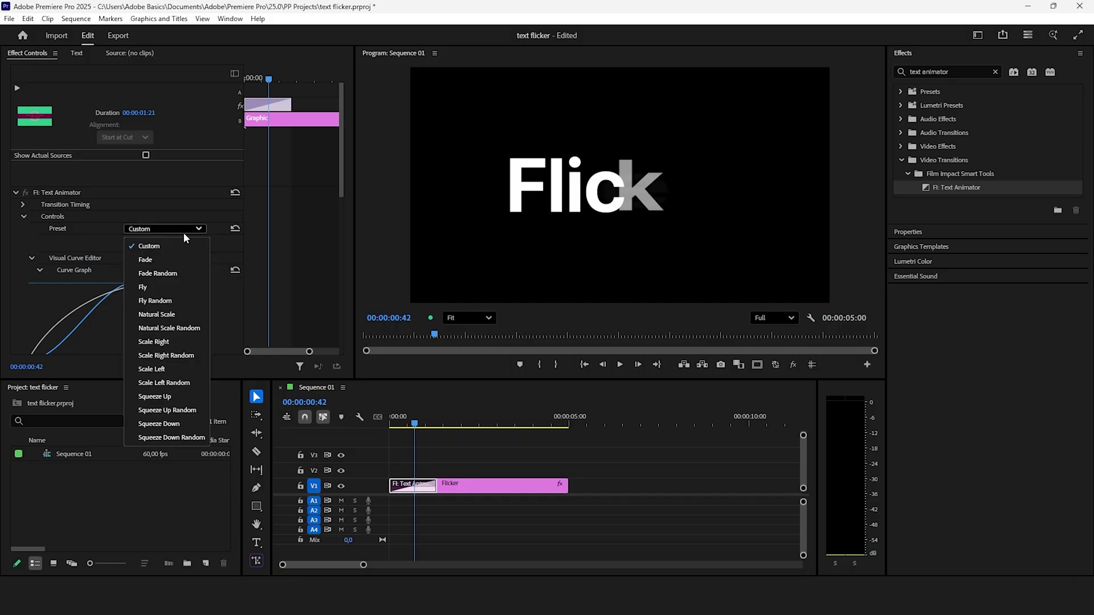
pyautogui.click(175, 257)
pyautogui.moveTo(269, 78); pyautogui.dragTo(235, 83)
pyautogui.scroll(-5, 79, 197)
pyautogui.scroll(-1, 80, 197)
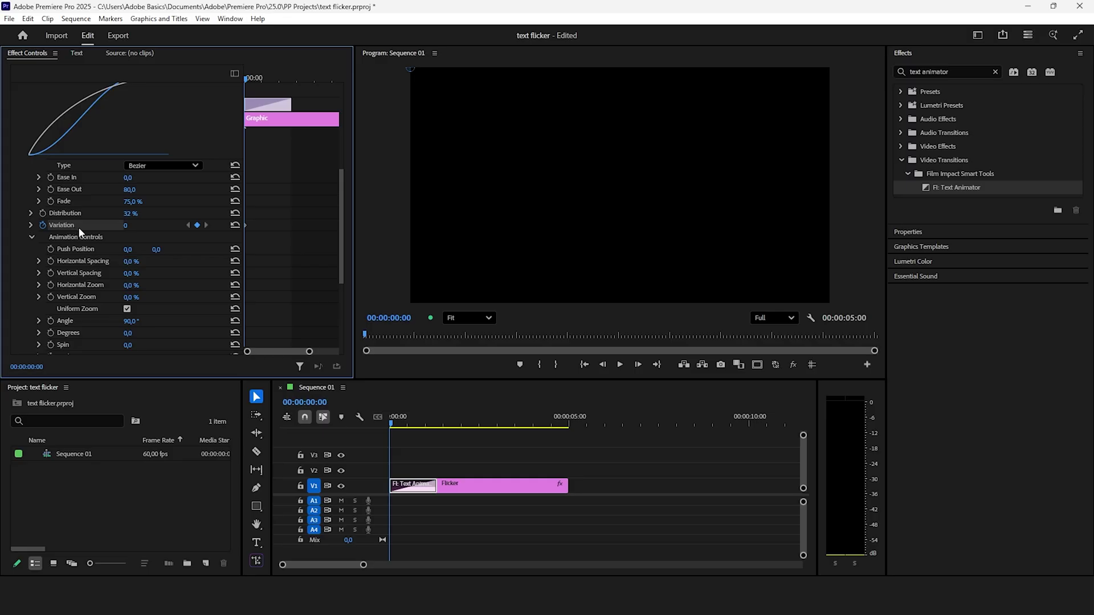
# Move the playhead to 00:00:01:18, near the transition's end, for the Variation 100 keyframe.
pyautogui.moveTo(289, 80); pyautogui.dragTo(291, 81)
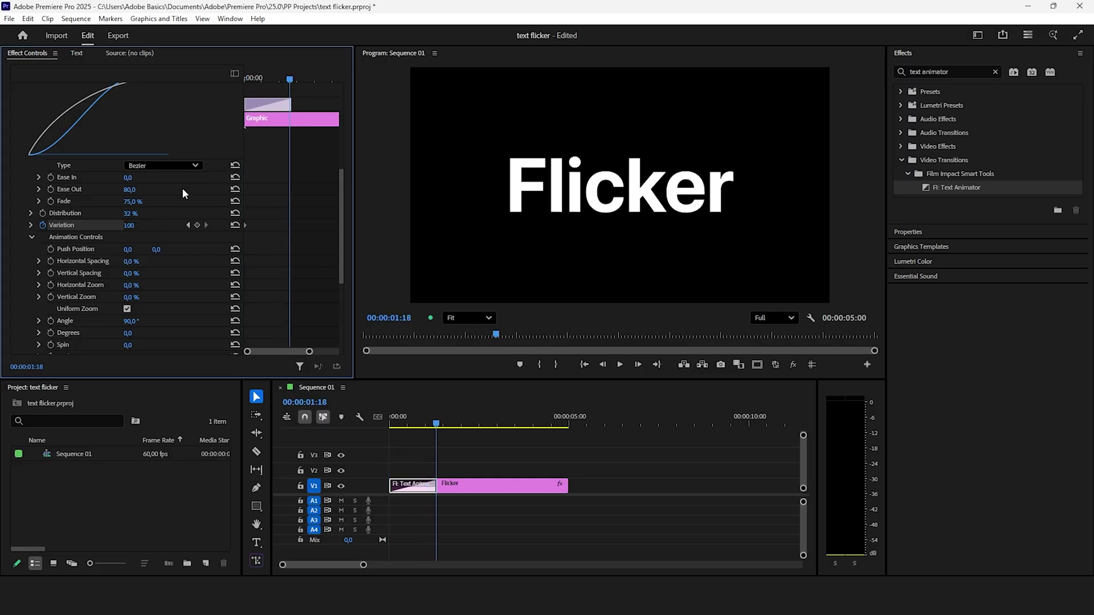
# Preview the flicker animation and raise the letter Distribution to 38 %.
pyautogui.press('space')
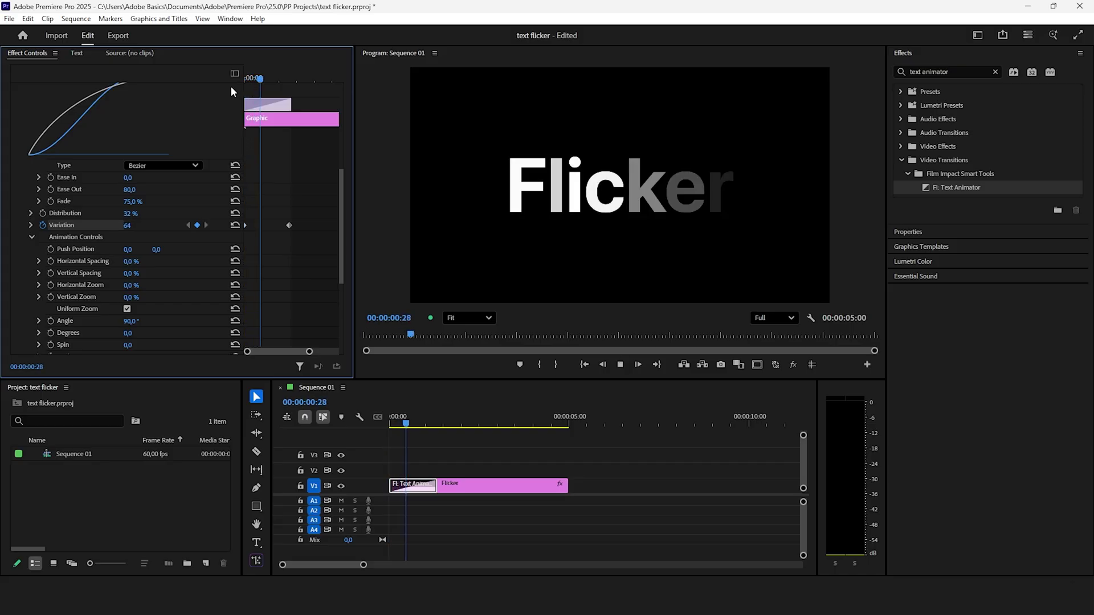
pyautogui.click(252, 79)
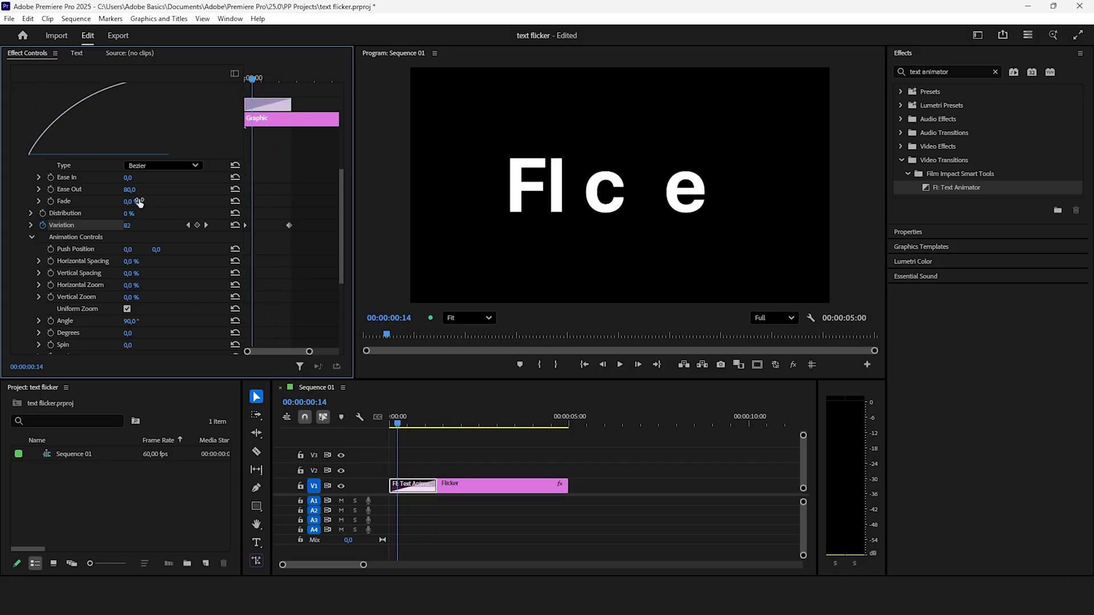
pyautogui.press('space')
pyautogui.moveTo(148, 213); pyautogui.dragTo(180, 213)
# Preview the adjusted flicker and place a copy of the transition at the Flicker clip's end.
pyautogui.press('space')
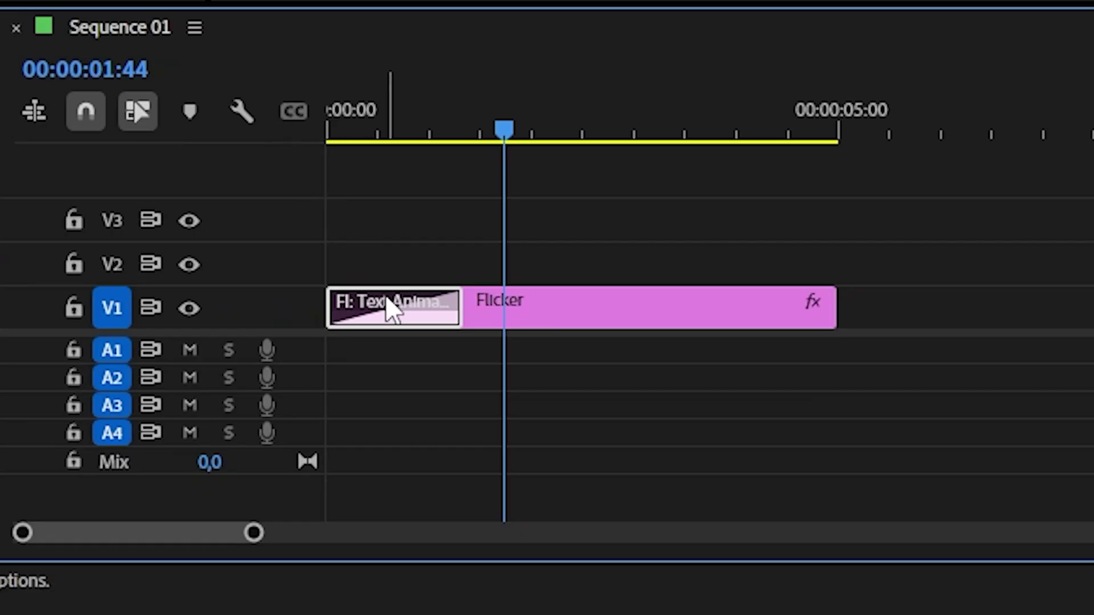
pyautogui.moveTo(389, 308); pyautogui.dragTo(389, 310)
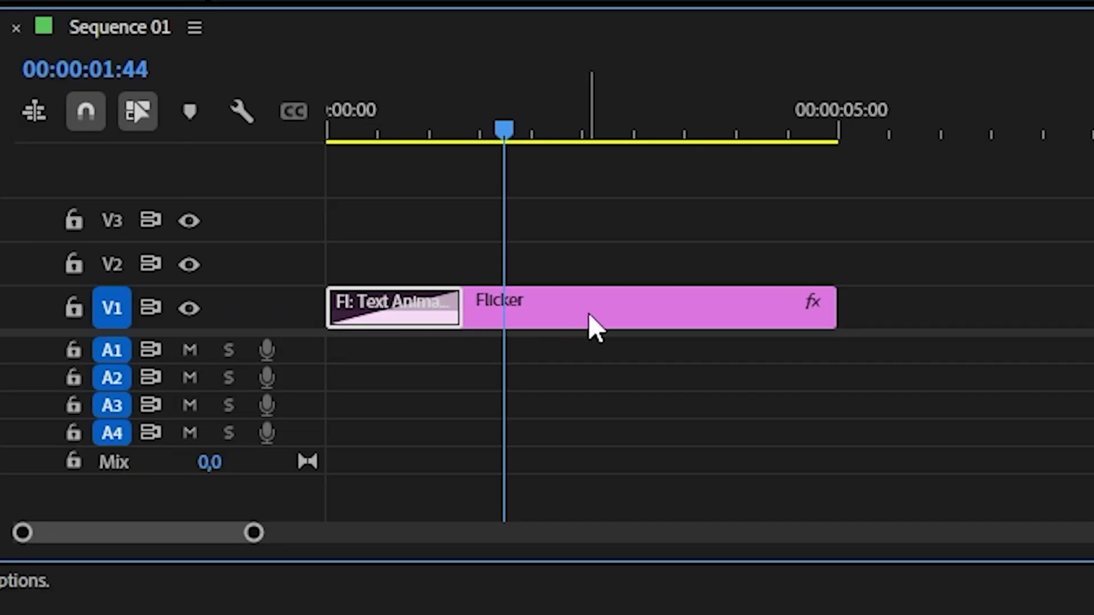
pyautogui.moveTo(812, 310); pyautogui.dragTo(813, 309)
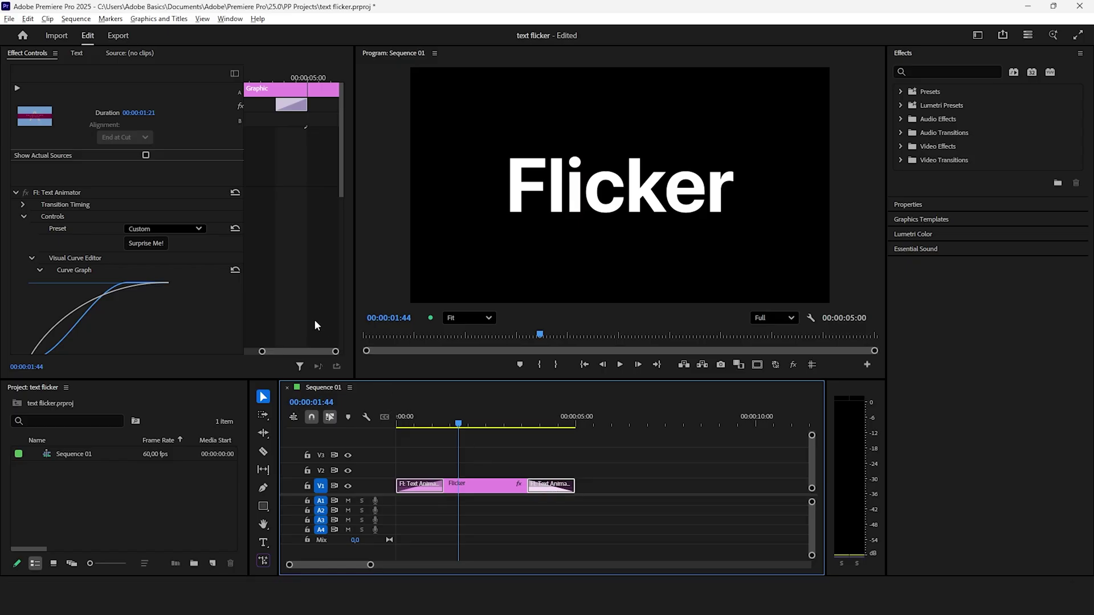
pyautogui.scroll(-3, 298, 283)
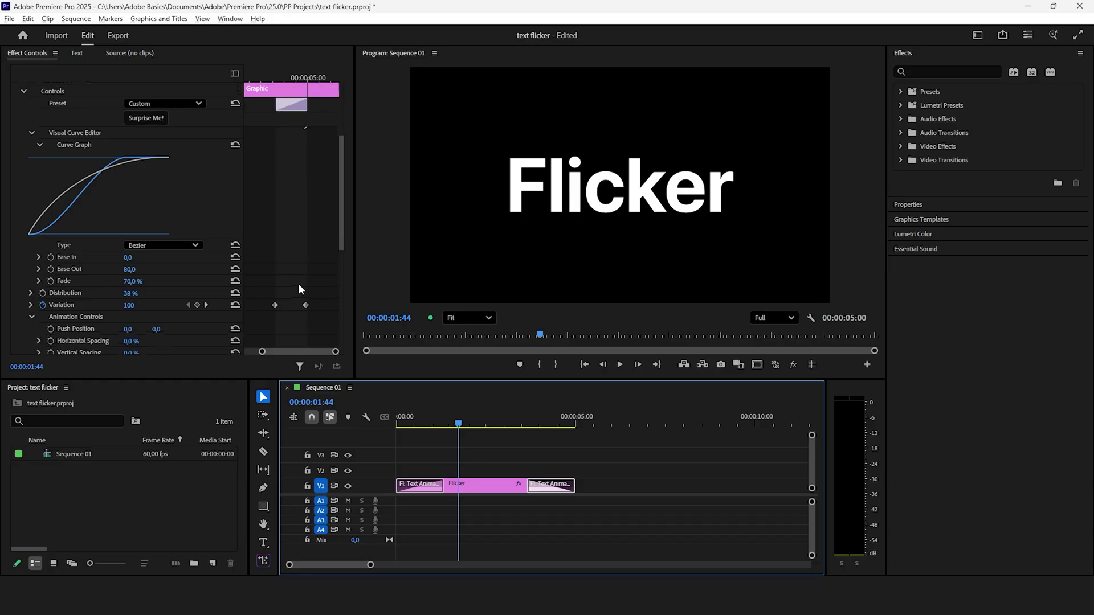
pyautogui.scroll(-3, 304, 235)
pyautogui.scroll(-2, 301, 237)
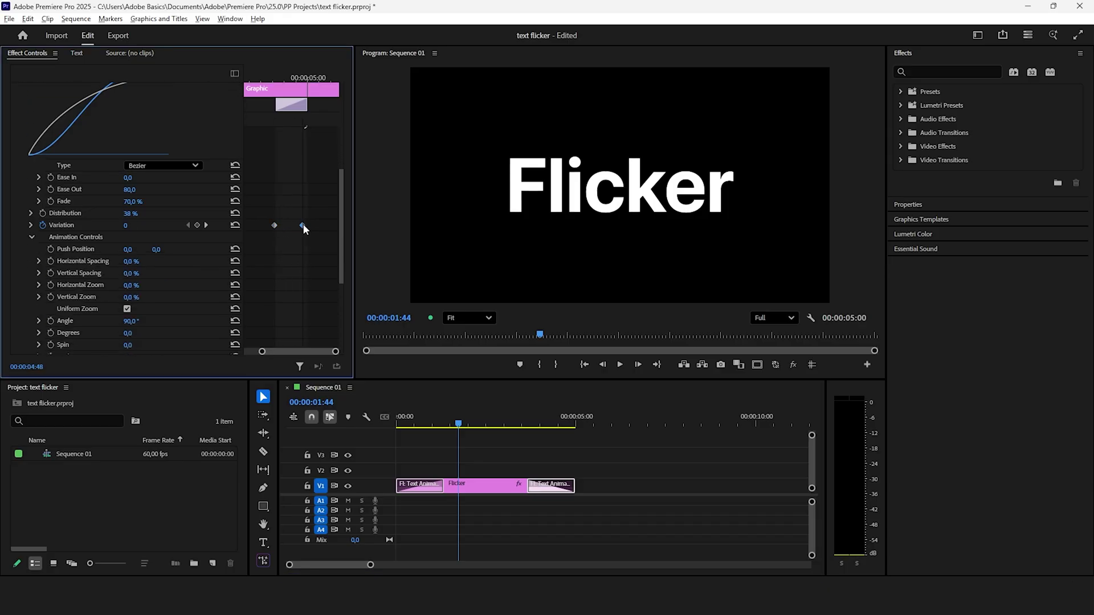
pyautogui.scroll(-3, 275, 268)
pyautogui.scroll(-3, 266, 277)
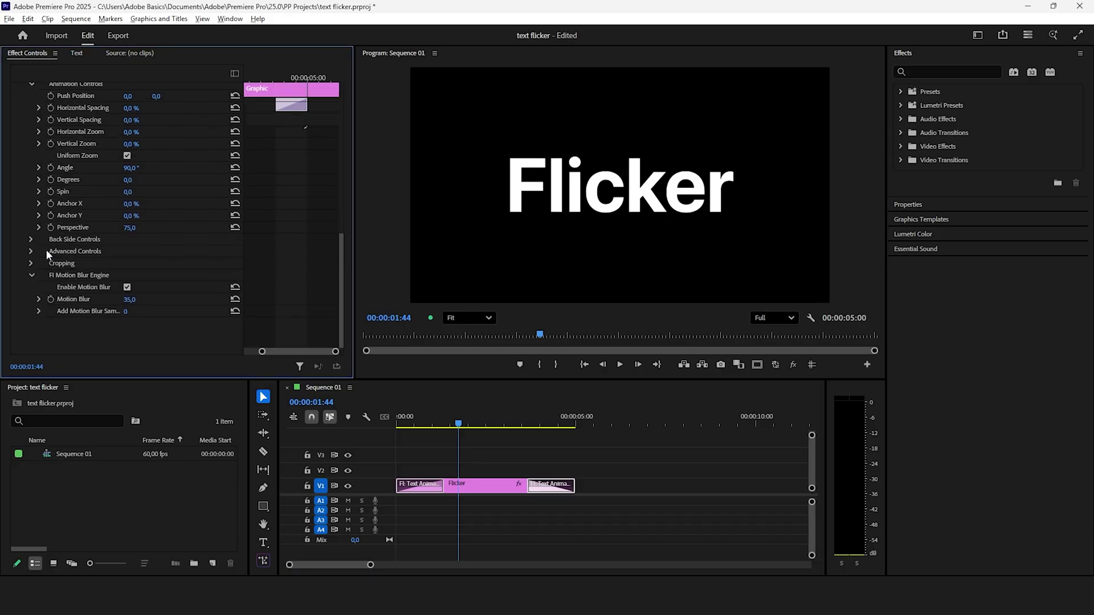
# Expand Advanced Controls for the closing Text Animator transition in Effect Controls.
pyautogui.click(31, 252)
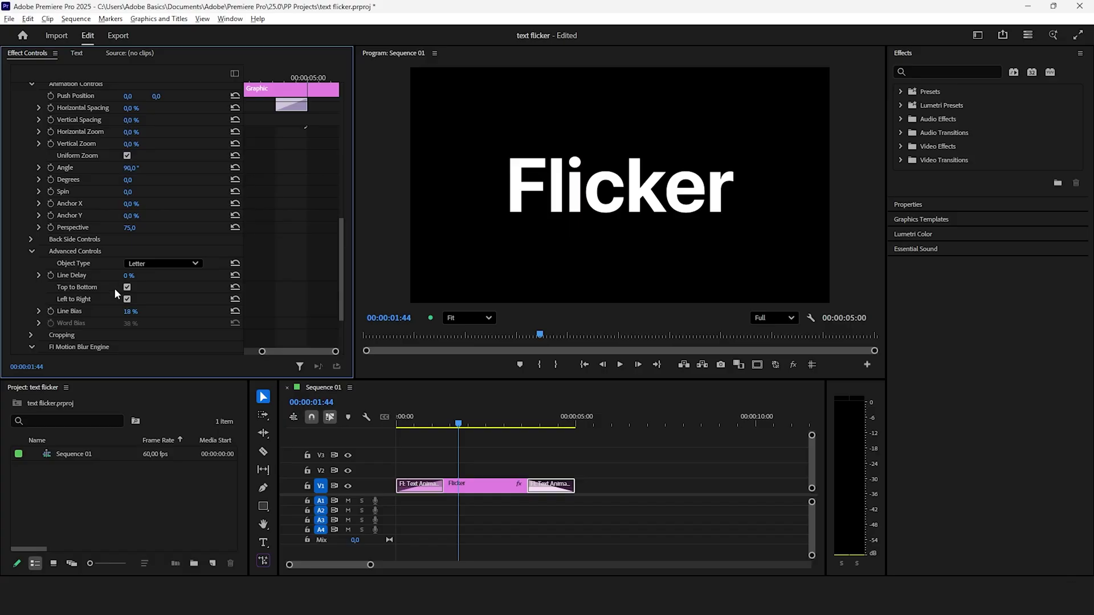
# Deselect the transition and play the whole Flicker title from the sequence start.
pyautogui.click(485, 531)
pyautogui.press('Home')
pyautogui.press('space')
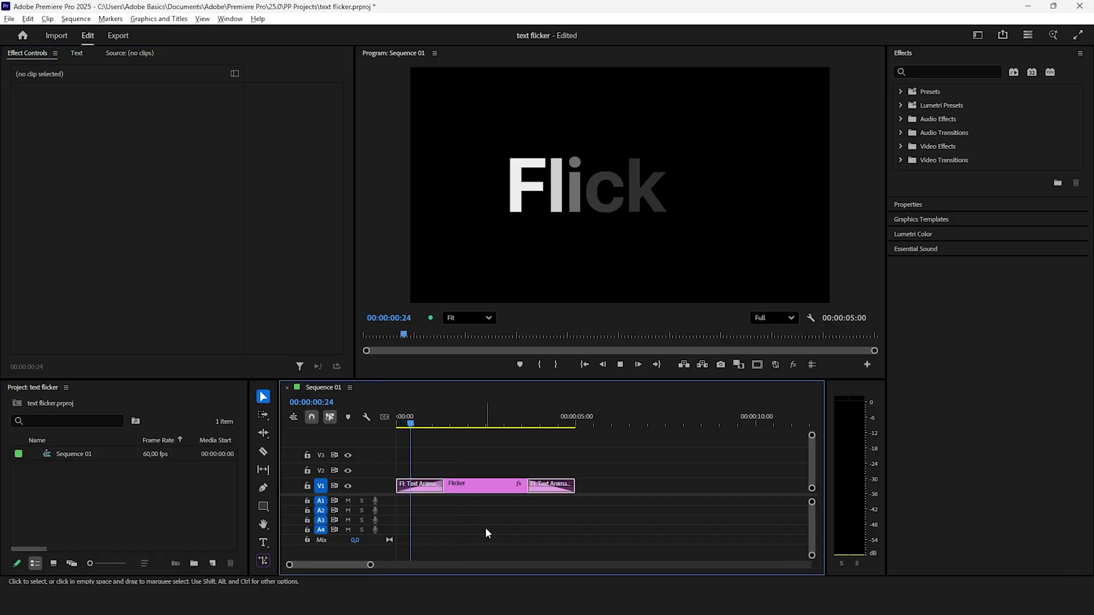